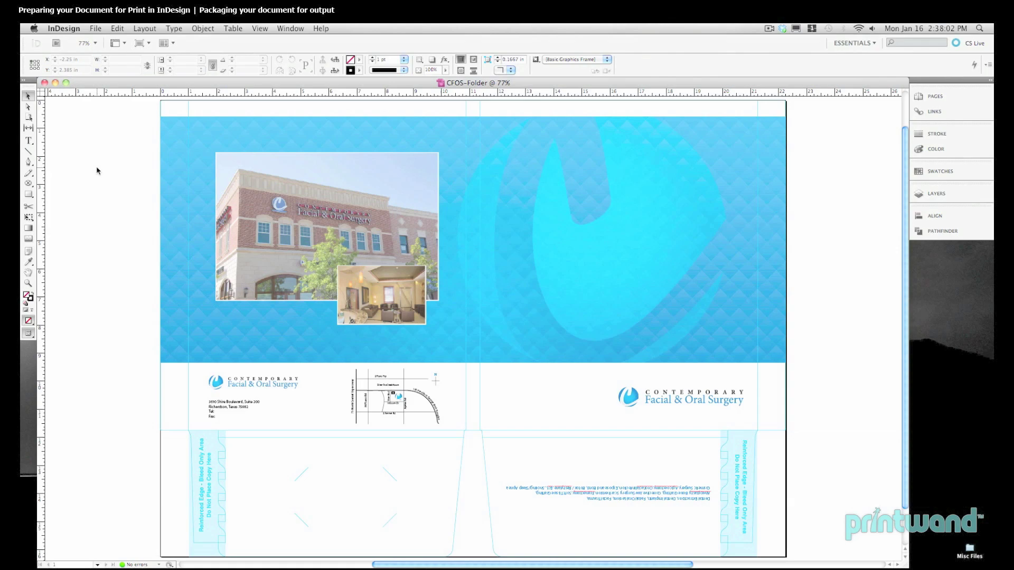
Step: Package the CFOS-Folder document, passing the clean Summary through to the Printing Instructions form
click(92, 29)
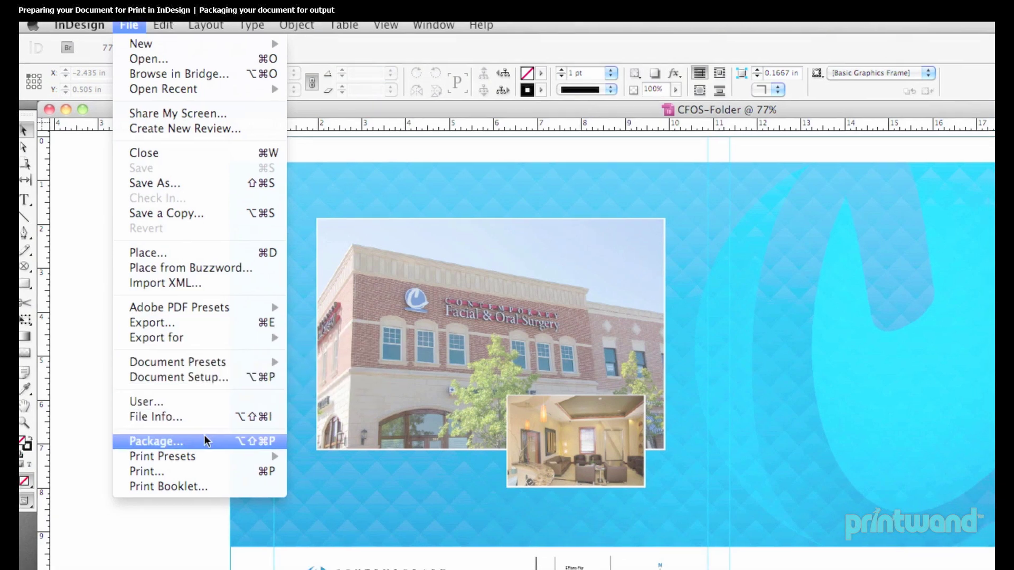
click(204, 440)
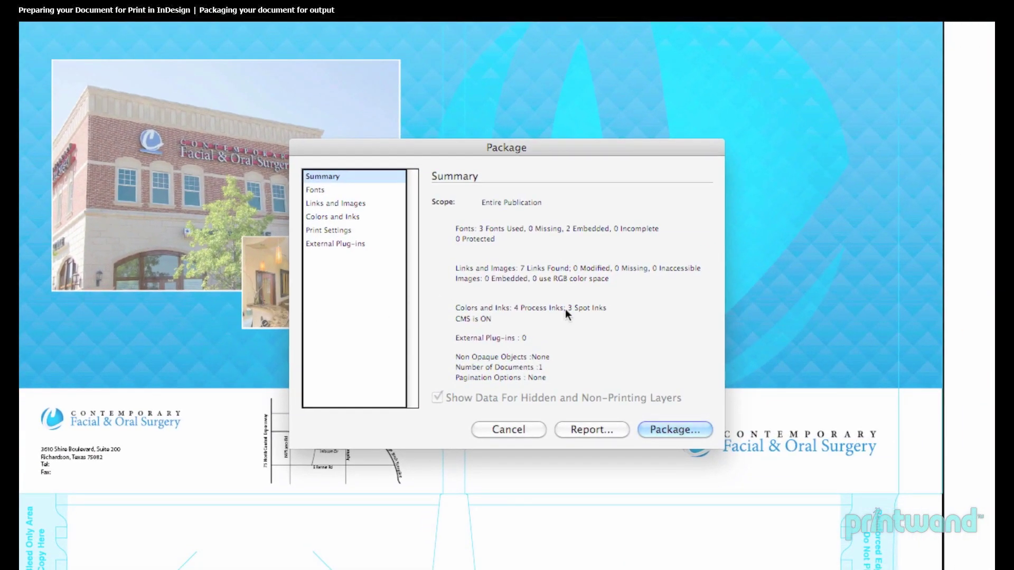
click(679, 429)
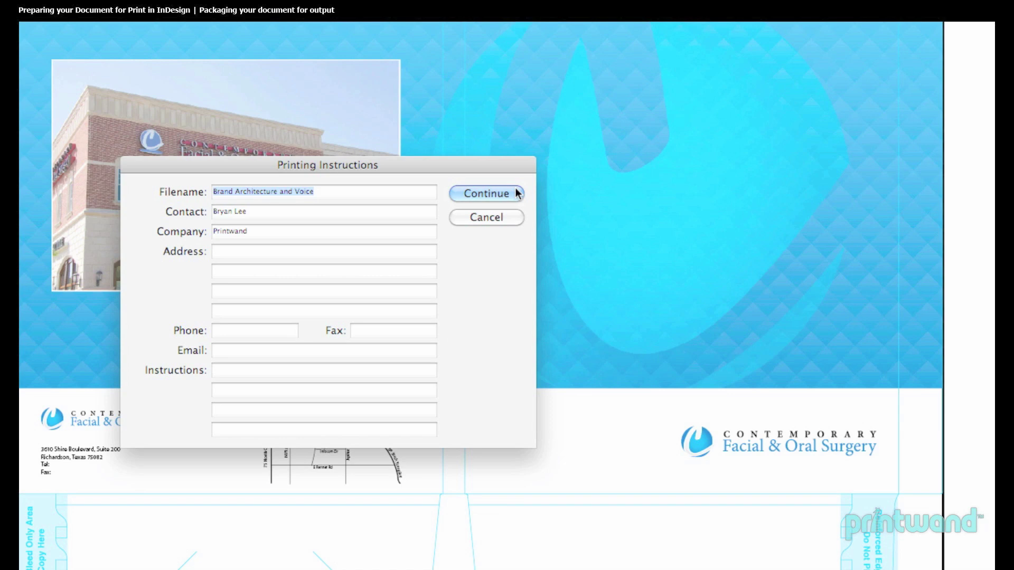
Step: Save the CFOS-Folder package to the Desktop and accept the font licensing warning
click(516, 189)
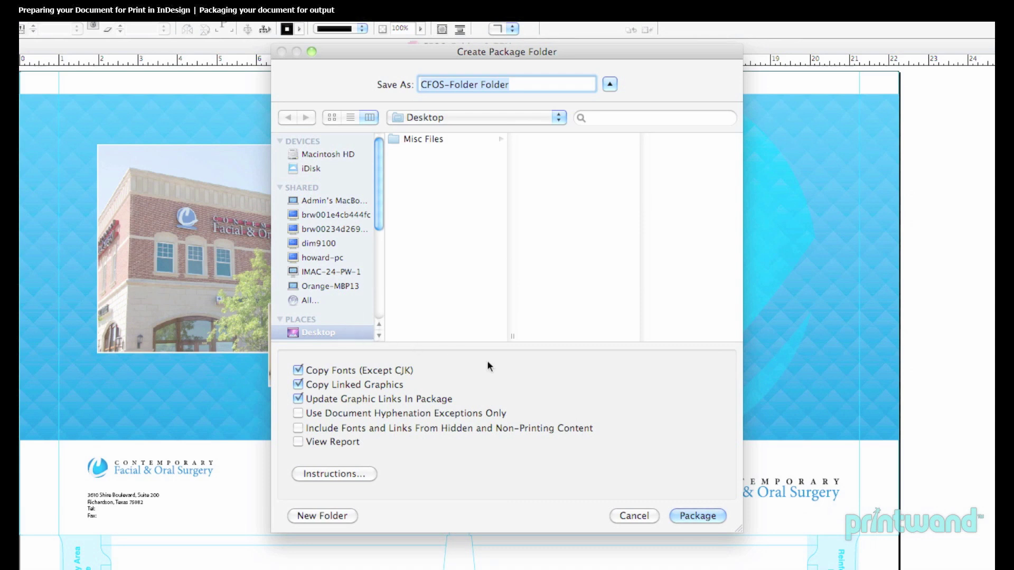
click(712, 515)
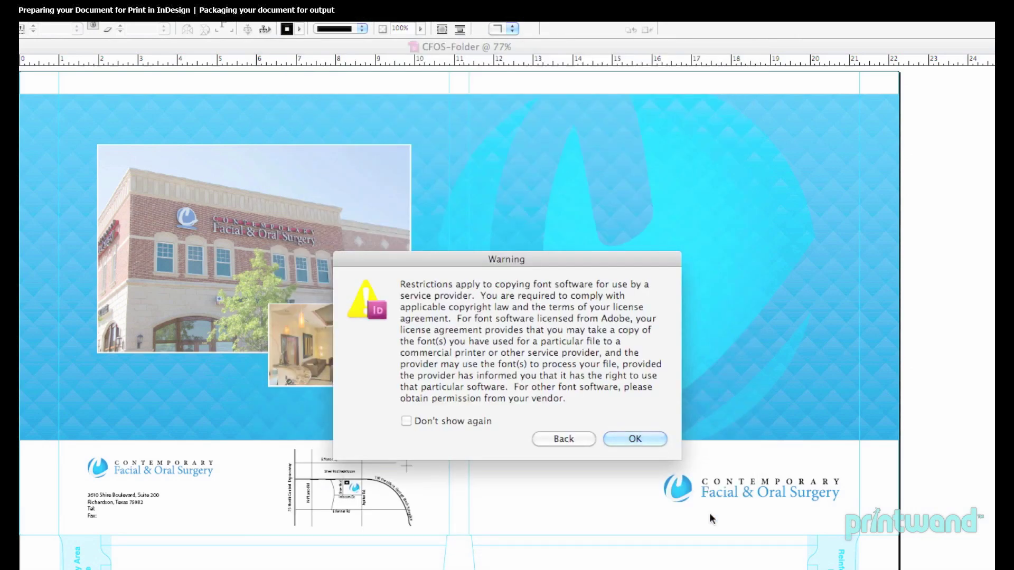
click(636, 446)
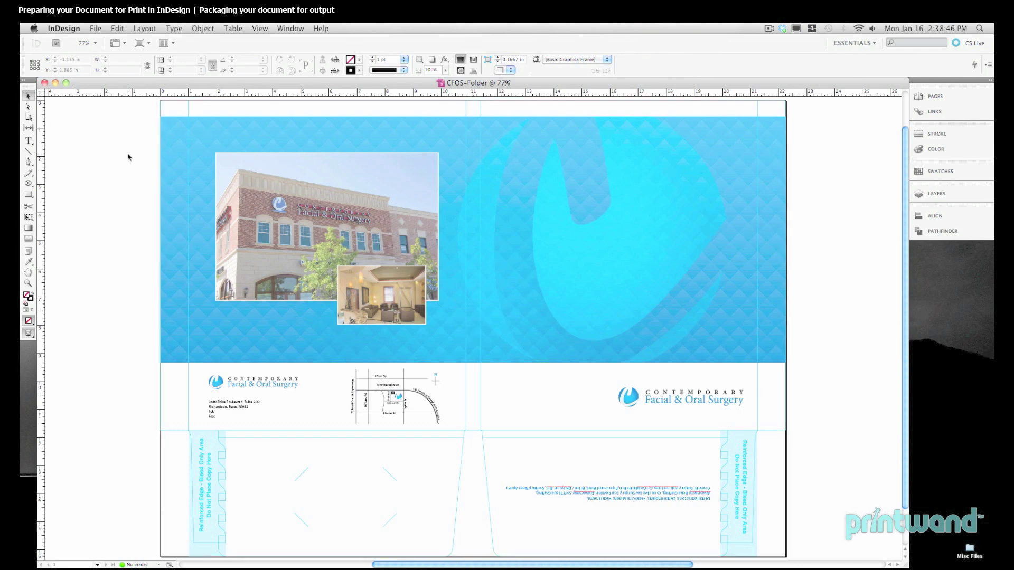
Step: Hide InDesign and open the CFOS-Folder Folder package on the Desktop
key(super+h)
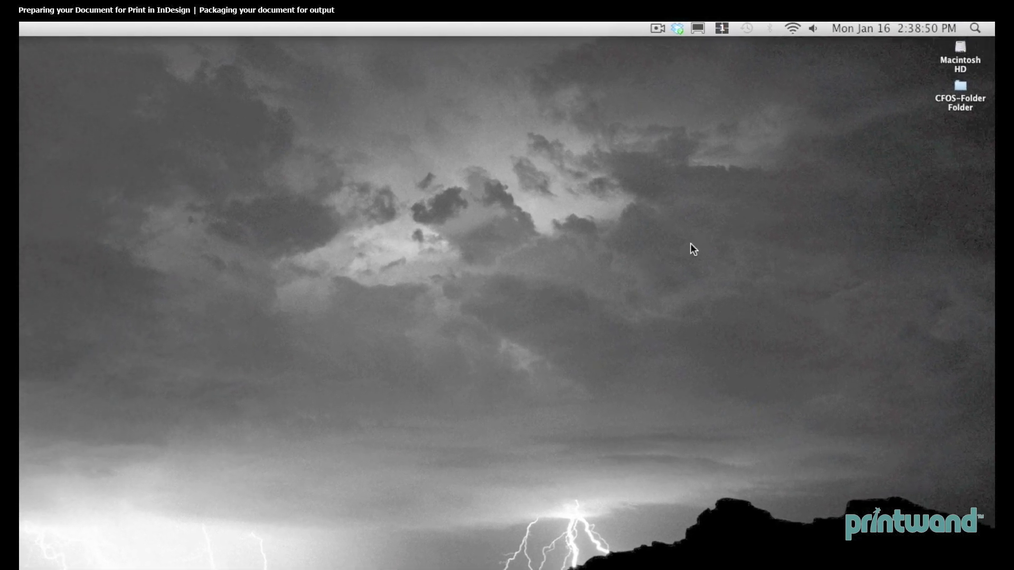
click(960, 87)
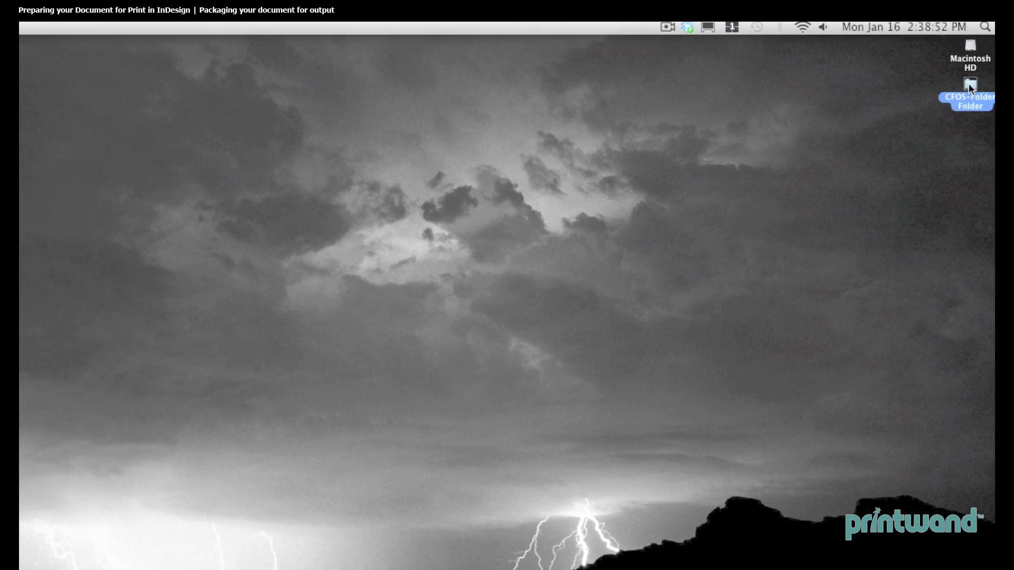
double_click(970, 87)
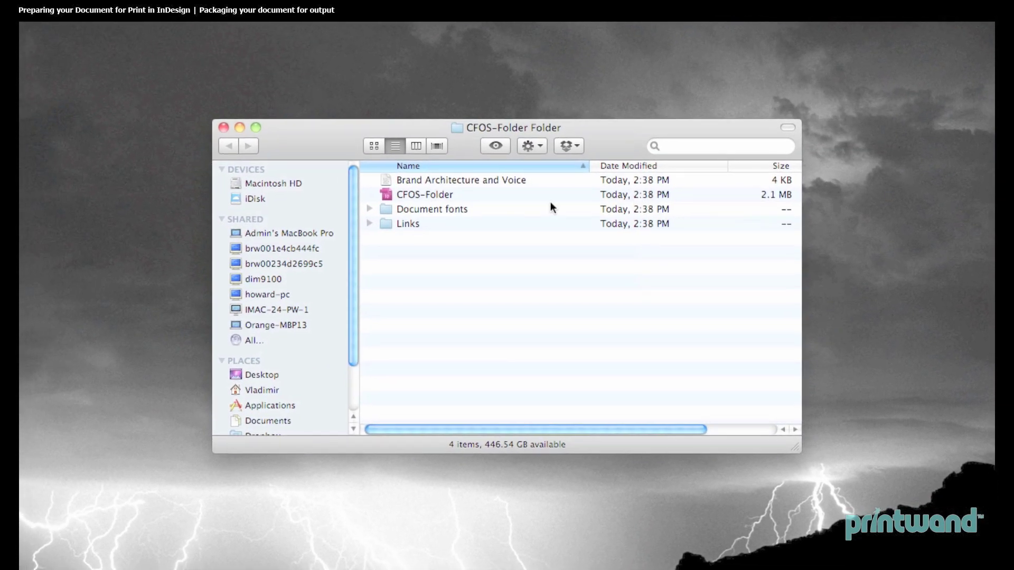
Step: Expand Document fonts and Links, then open the Brand Architecture and Voice instructions report
click(368, 210)
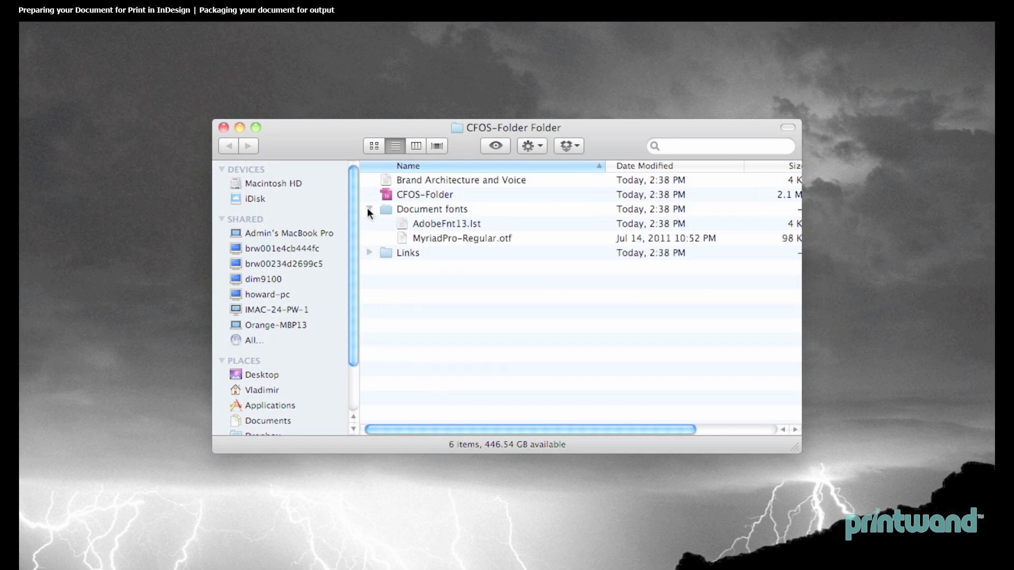
click(369, 253)
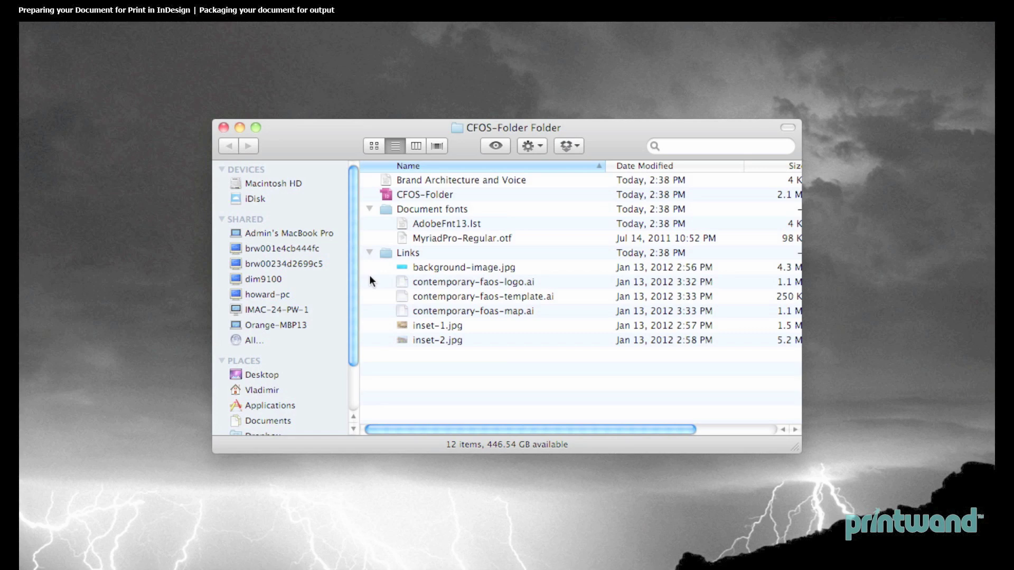
drag(386, 181, 503, 180)
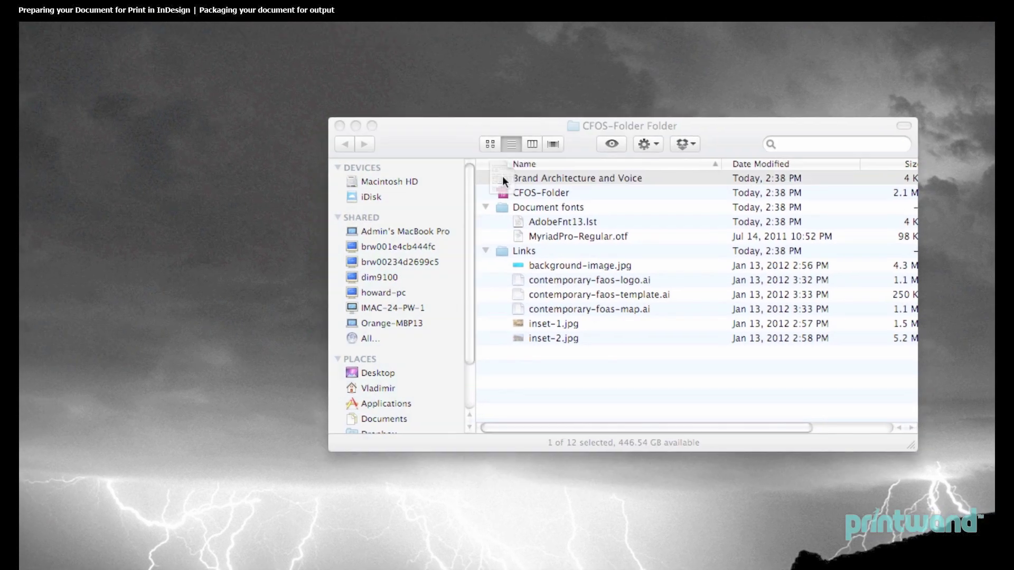
double_click(503, 181)
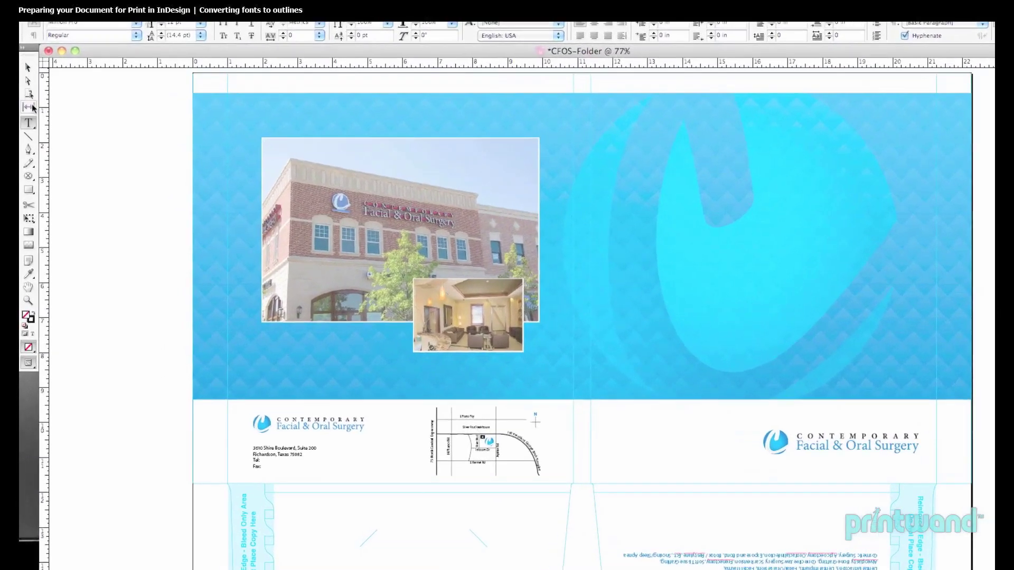
Step: Convert the address text frame under the left clinic logo to outlines with Type > Create Outlines
click(28, 53)
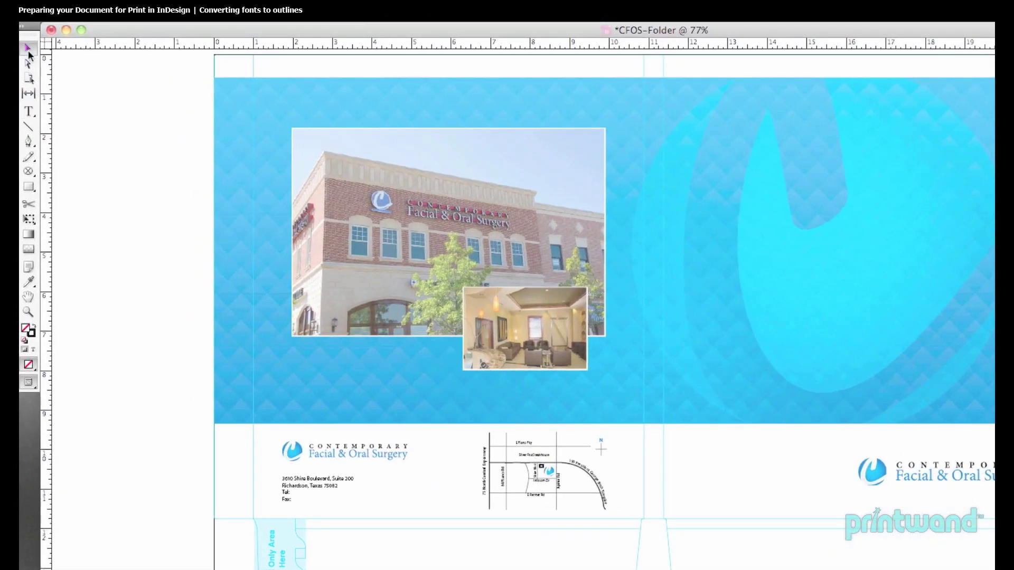
click(298, 485)
key(slash)
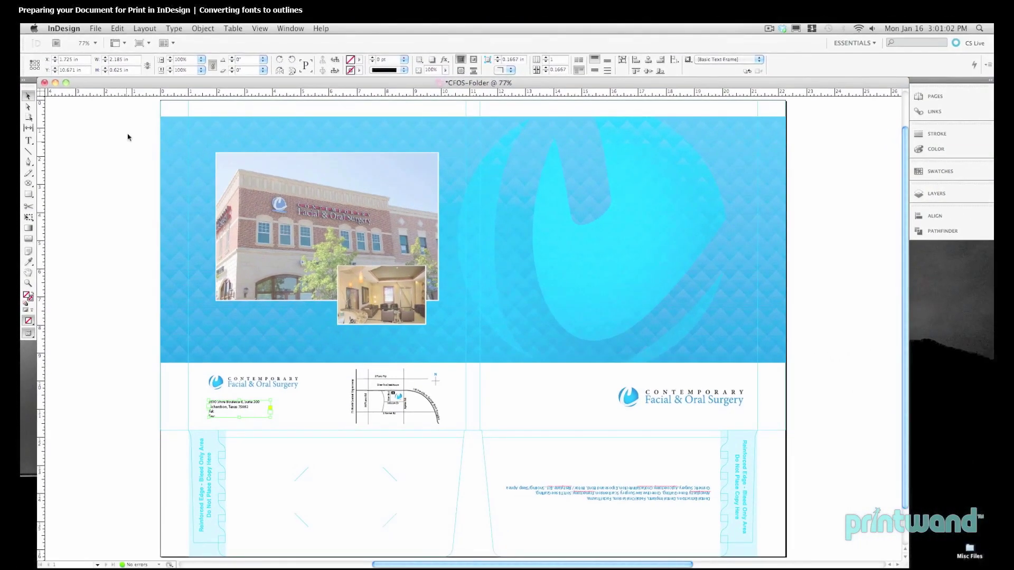
click(175, 28)
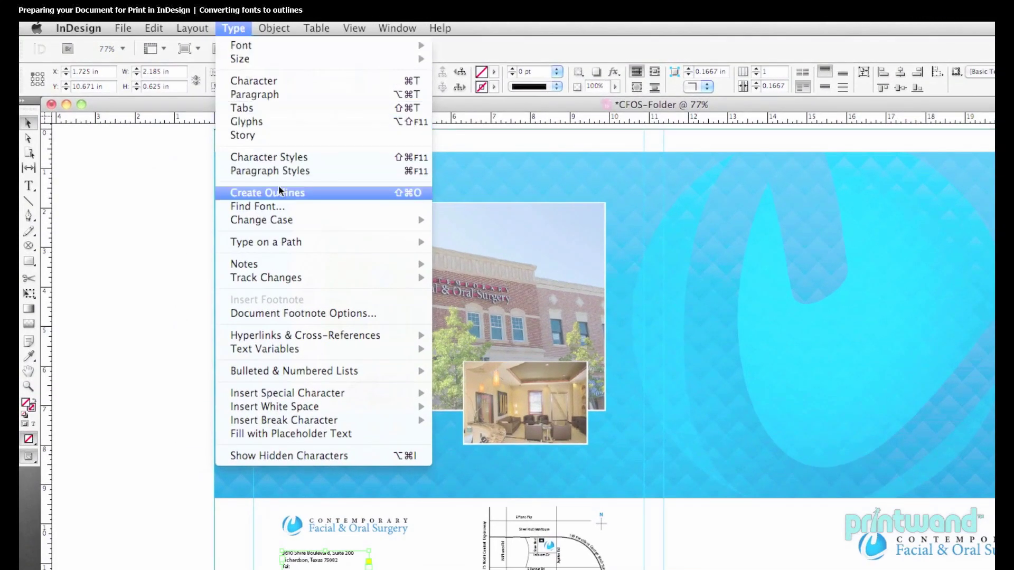
click(278, 188)
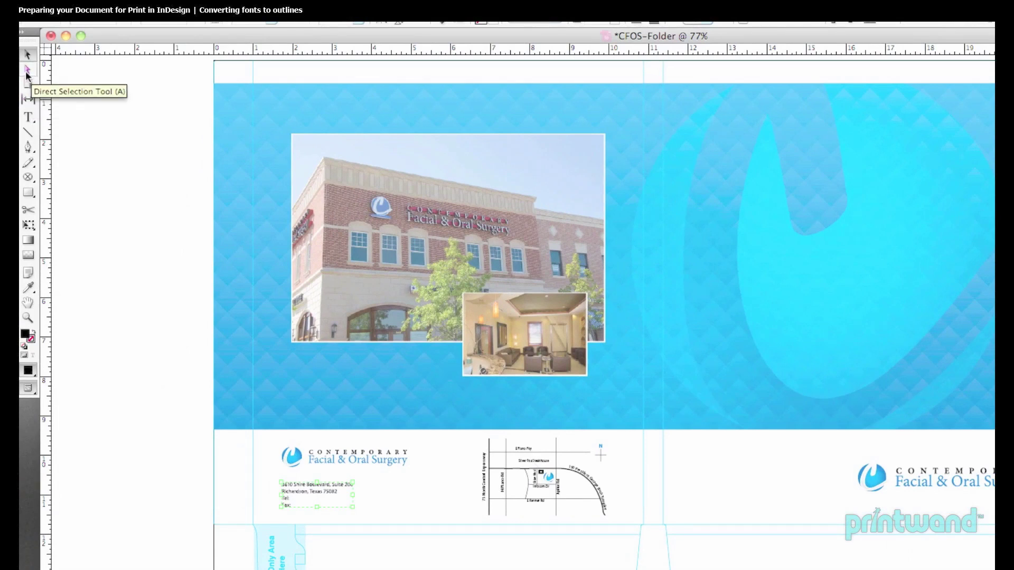
Step: With the Direct Selection tool active, zoom in closely on the outlined address lines
click(27, 73)
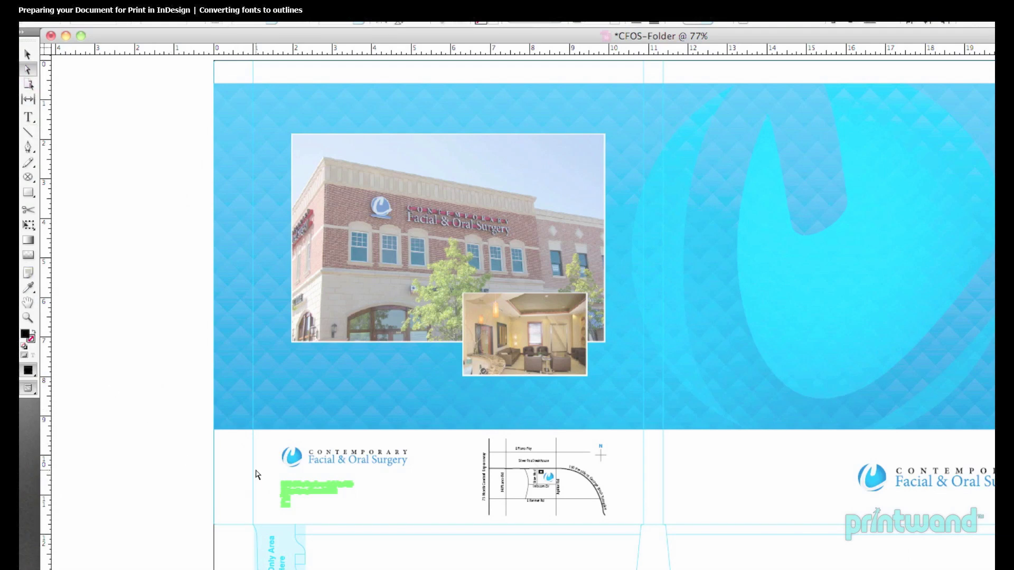
drag(258, 464, 377, 534)
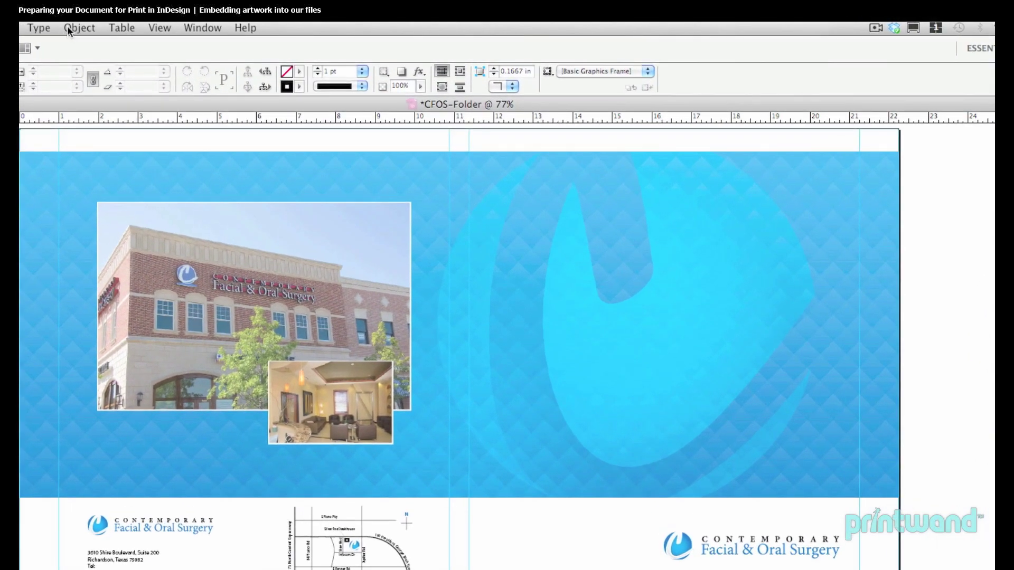
Step: Embed the first linked logo file using Embed Link in the Links panel
click(193, 29)
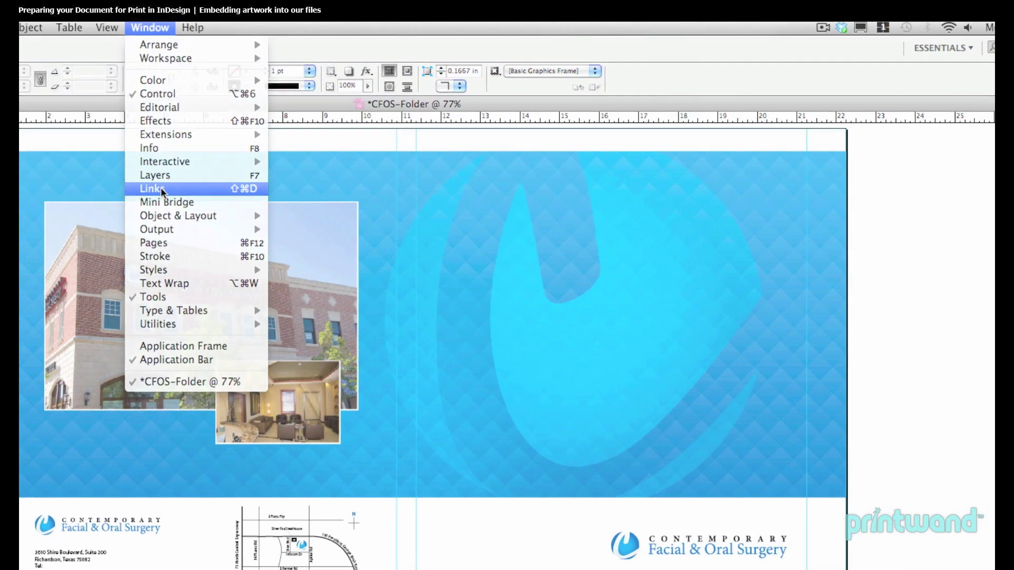
click(161, 189)
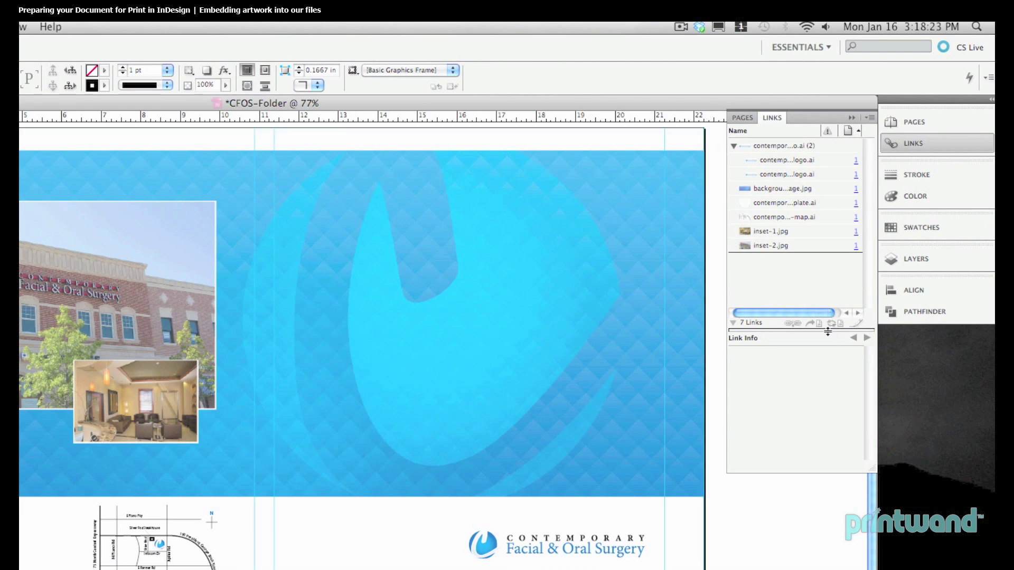
drag(828, 332, 828, 393)
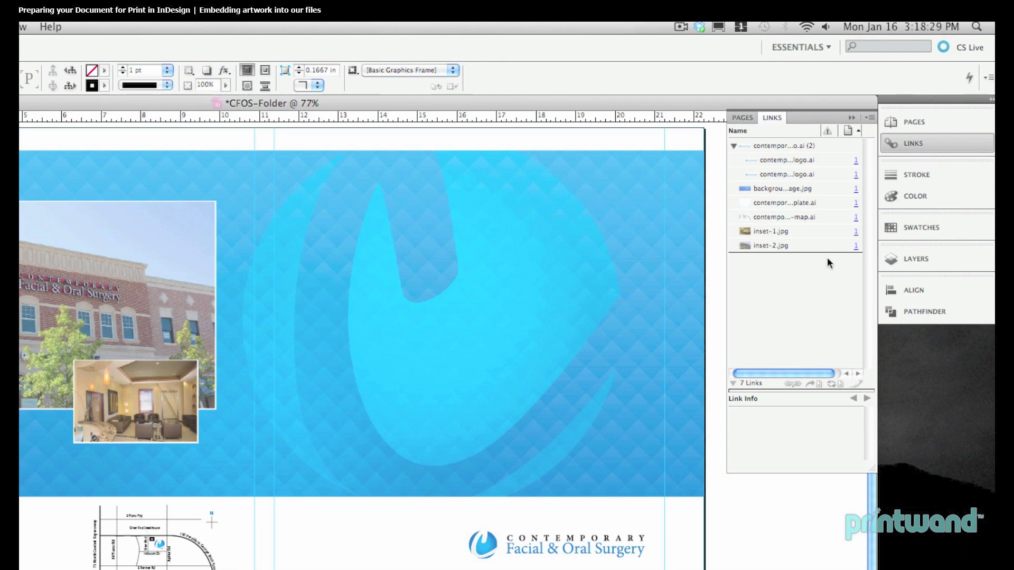
click(821, 158)
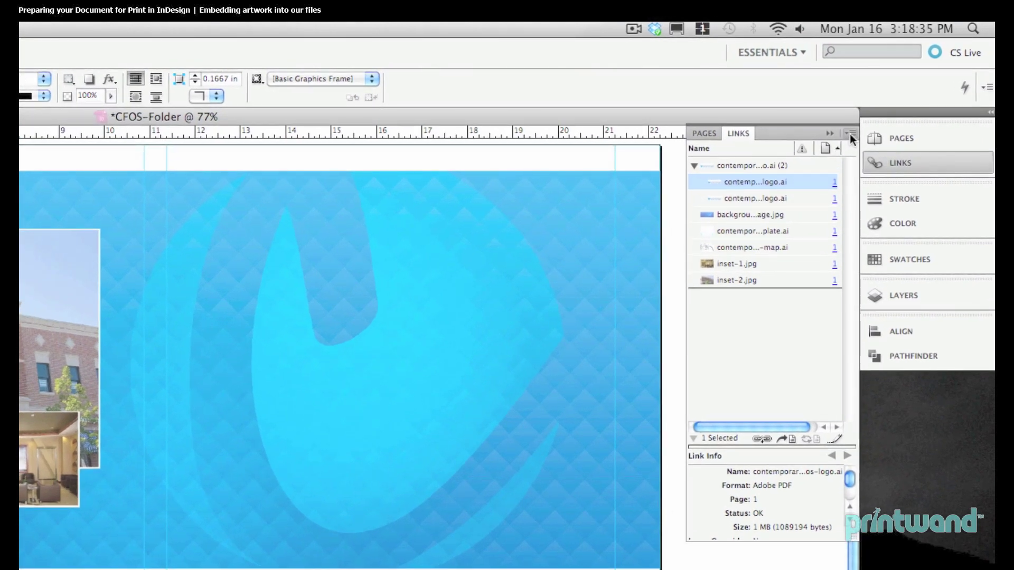
click(850, 134)
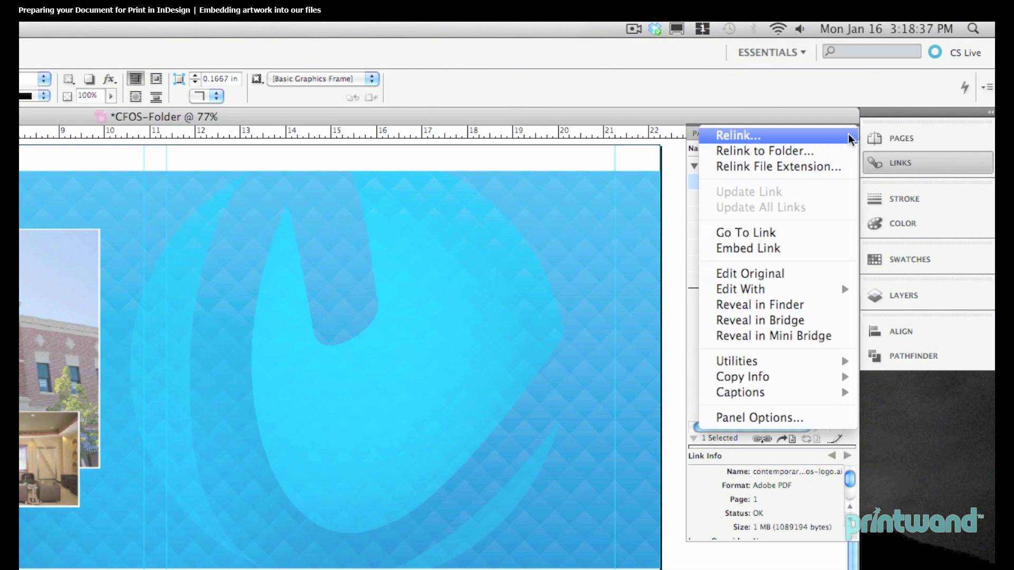
click(767, 250)
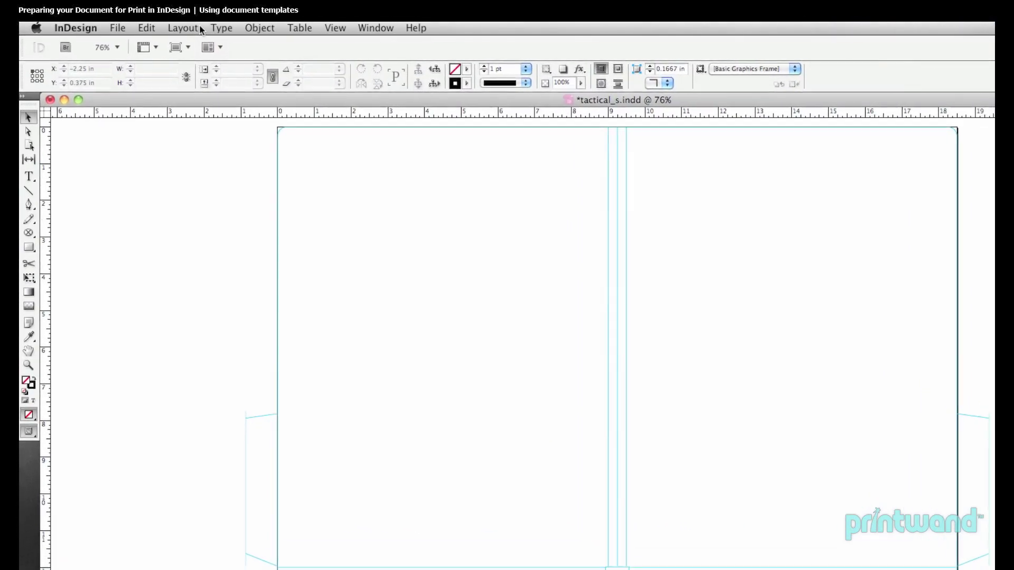
click(155, 29)
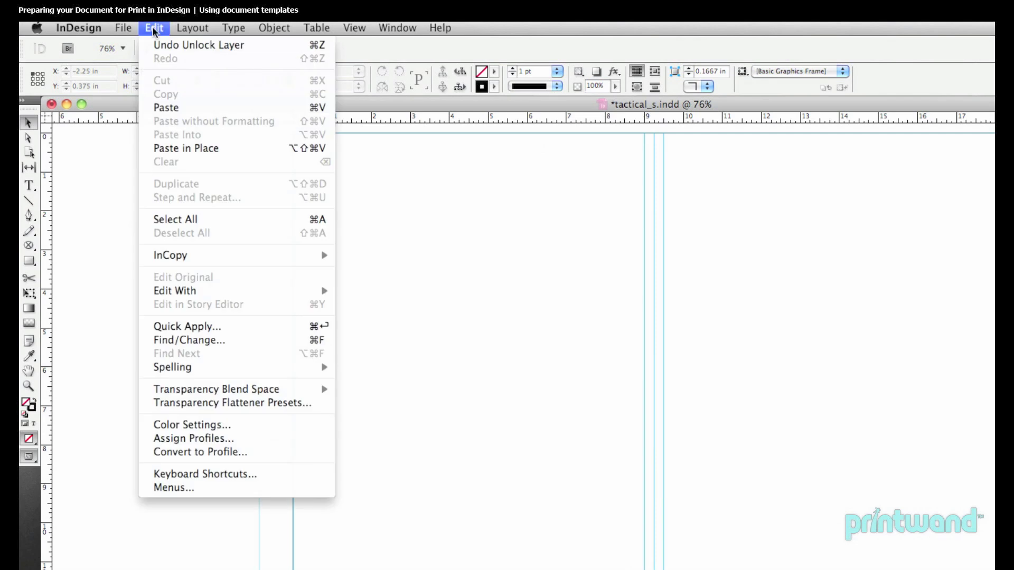
click(210, 220)
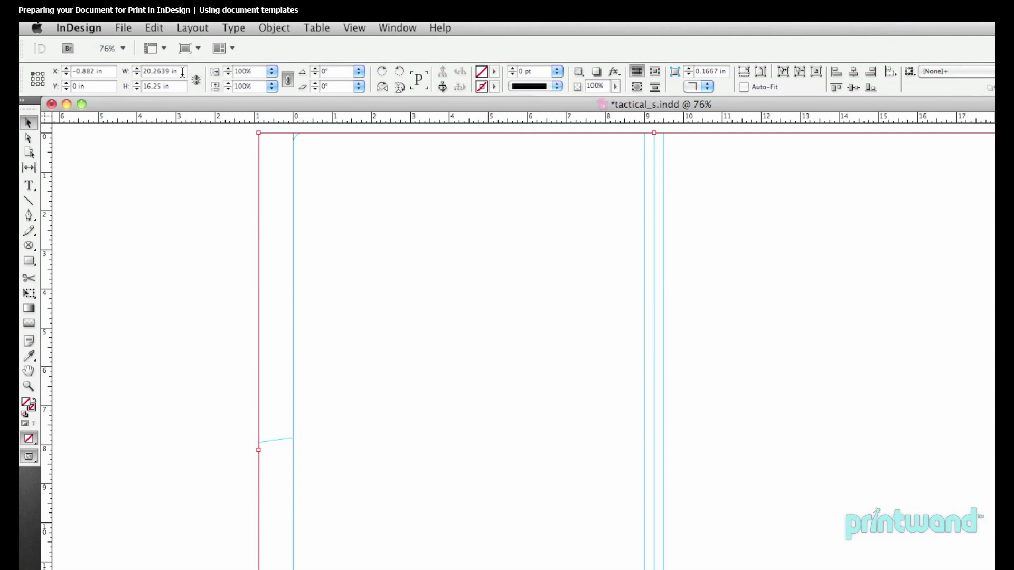
mouse_move(178, 74)
mouse_down()
mouse_move(138, 77)
mouse_move(138, 88)
mouse_up()
click(189, 180)
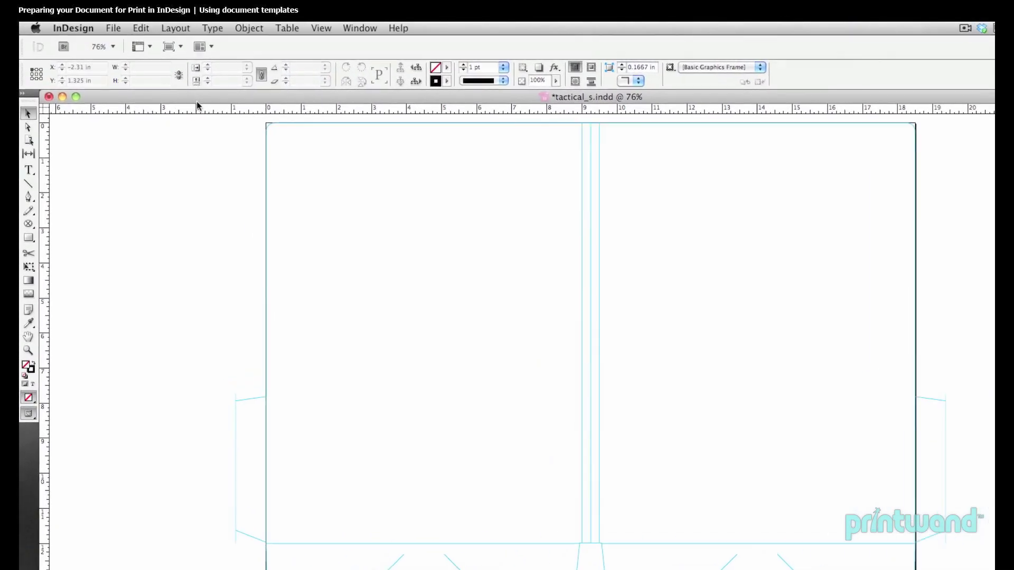
click(132, 28)
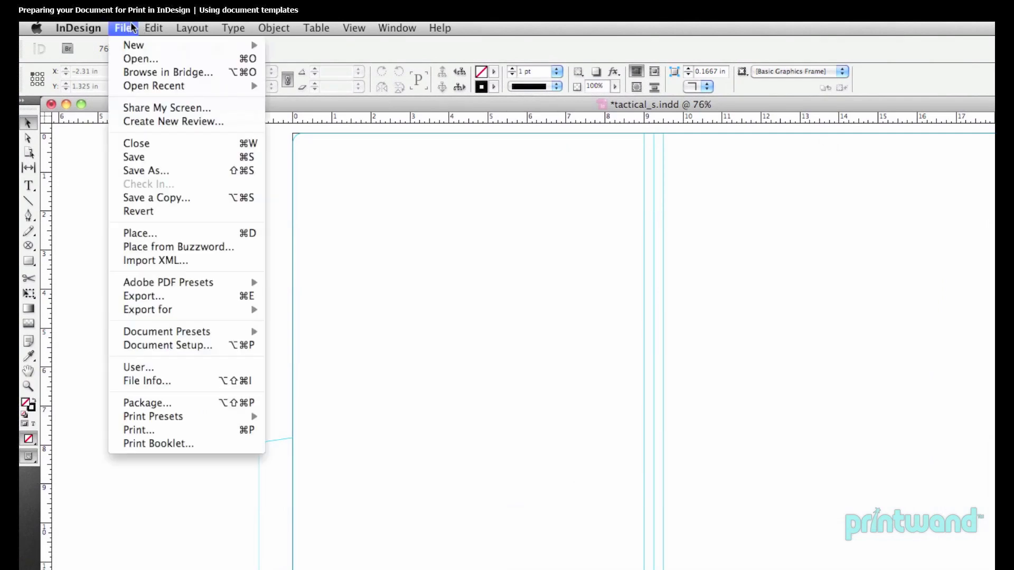
click(154, 345)
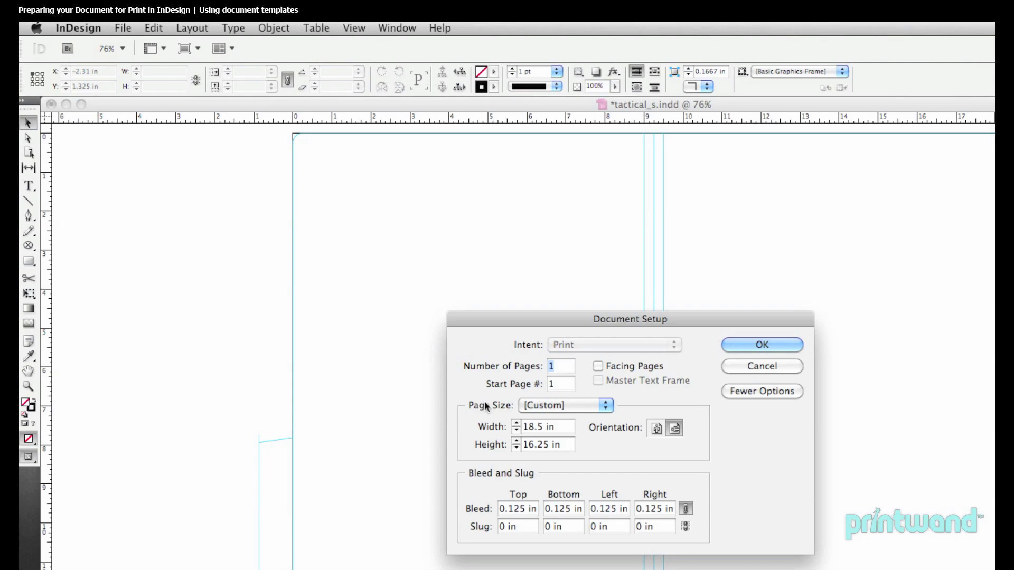
triple_click(561, 428)
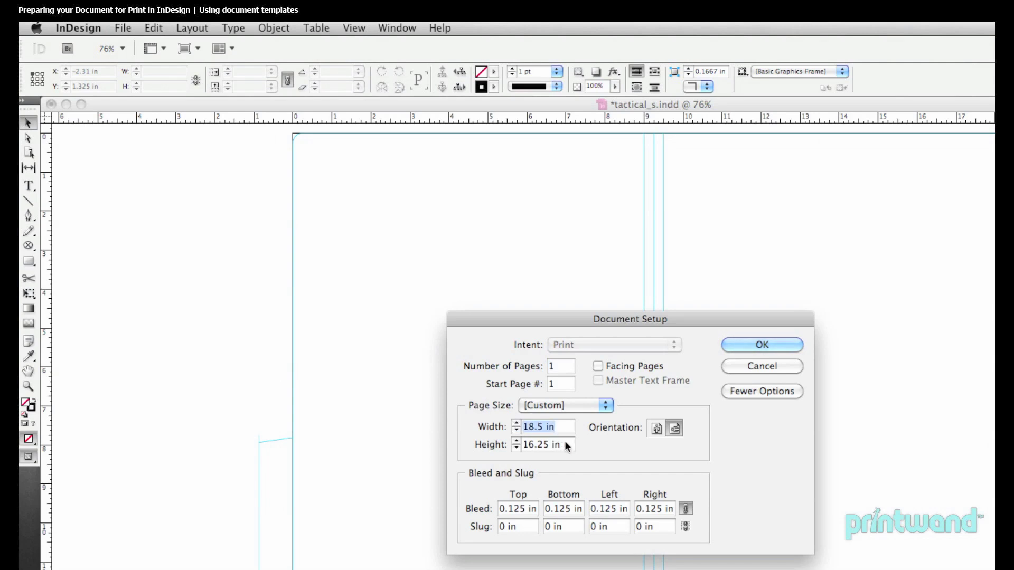
drag(566, 446, 519, 446)
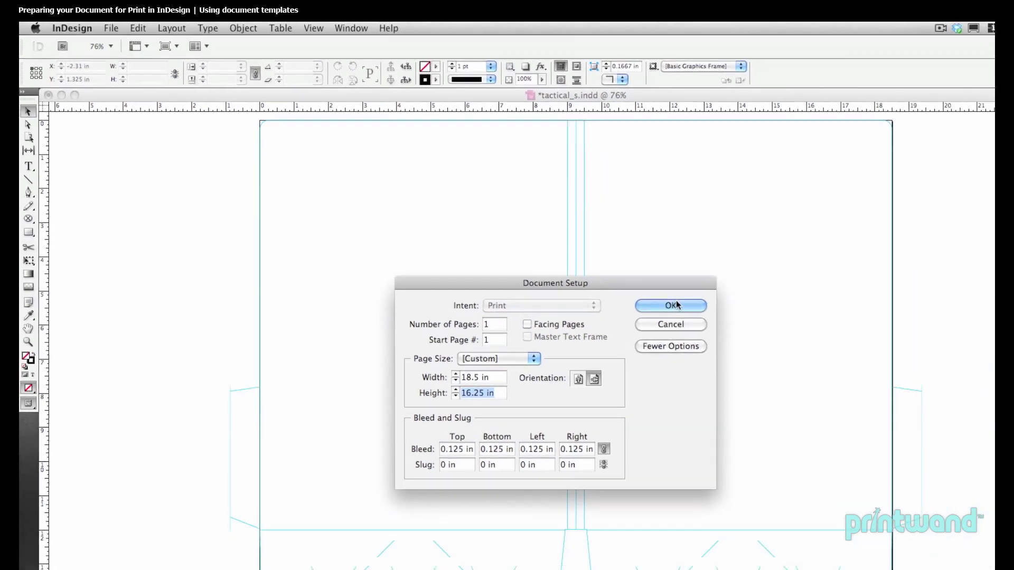
click(676, 305)
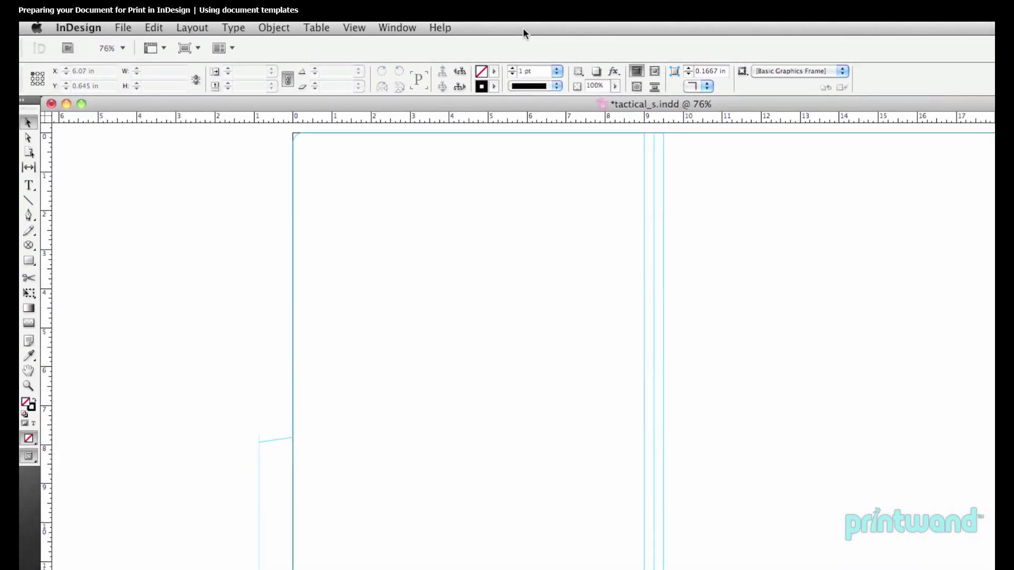
Step: Add a new Layer 4 above the Template layer in the Layers panel
click(409, 27)
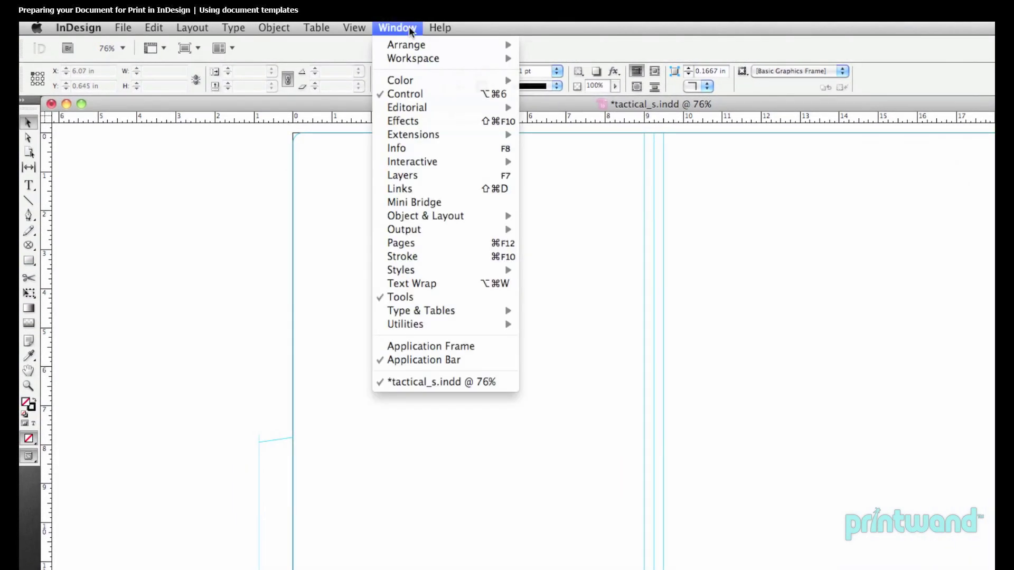
click(401, 175)
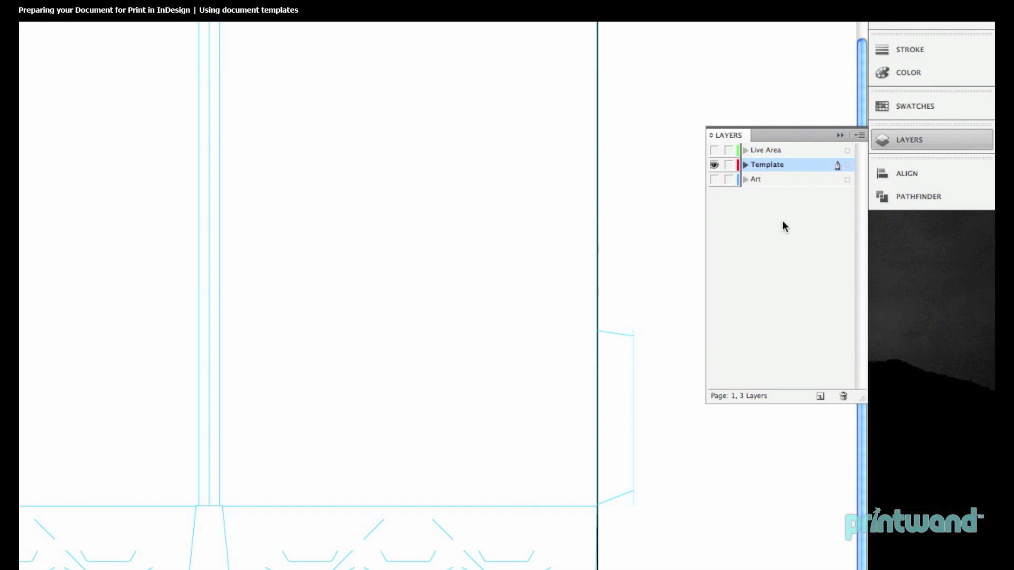
click(818, 397)
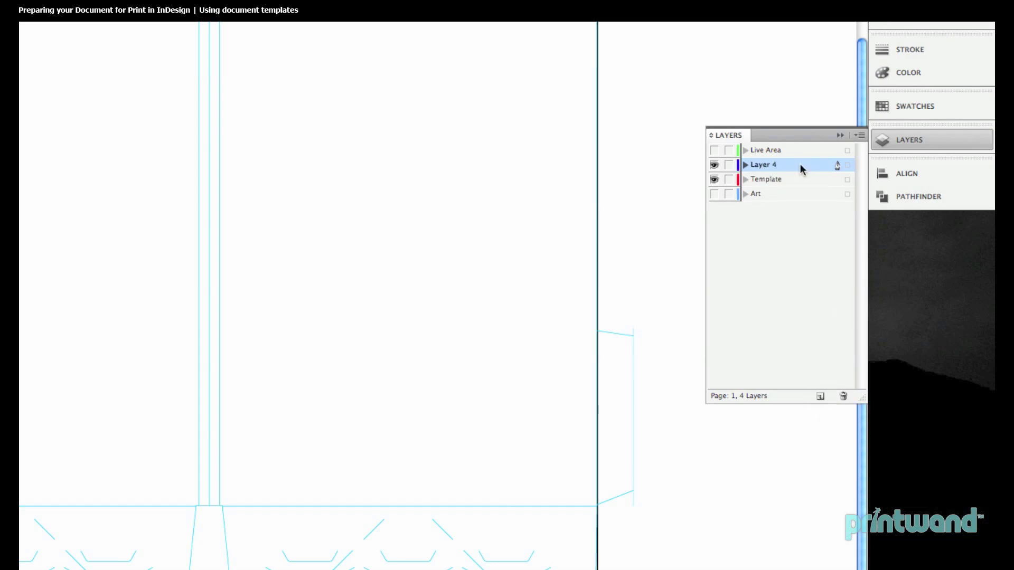
Step: Lock the Template layer and leave no layer selected
click(770, 180)
click(755, 197)
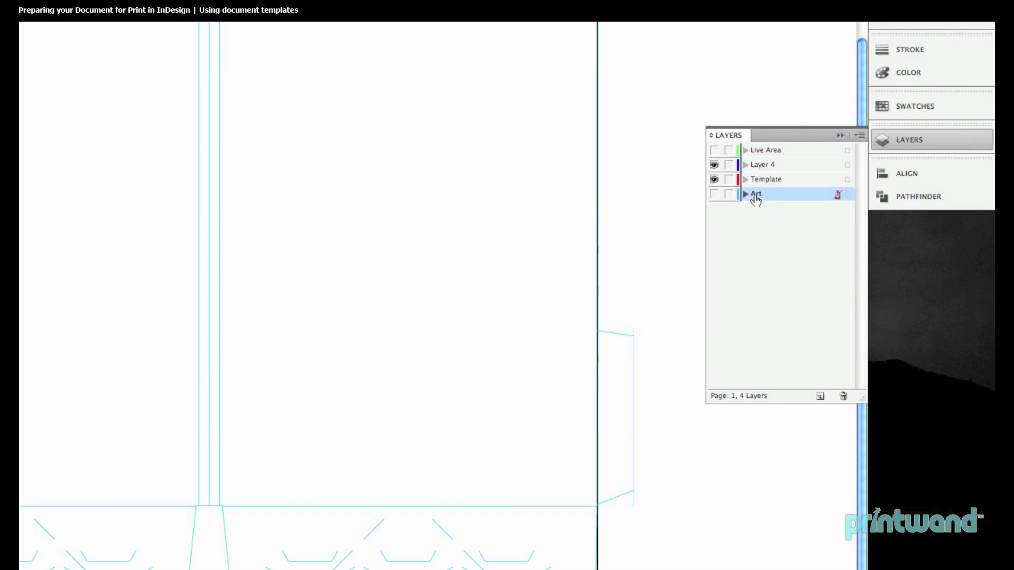
click(762, 166)
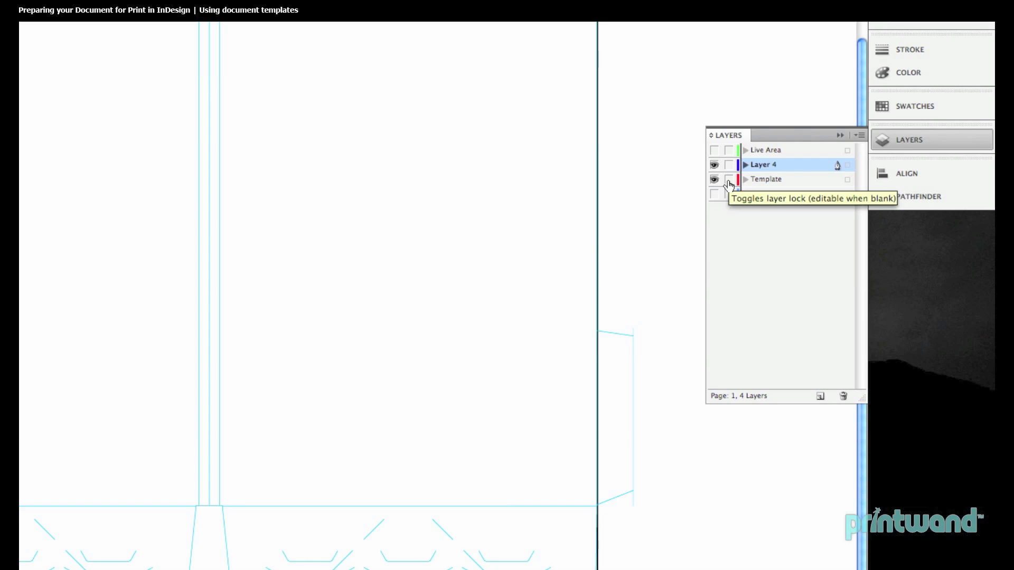
click(729, 181)
click(729, 181)
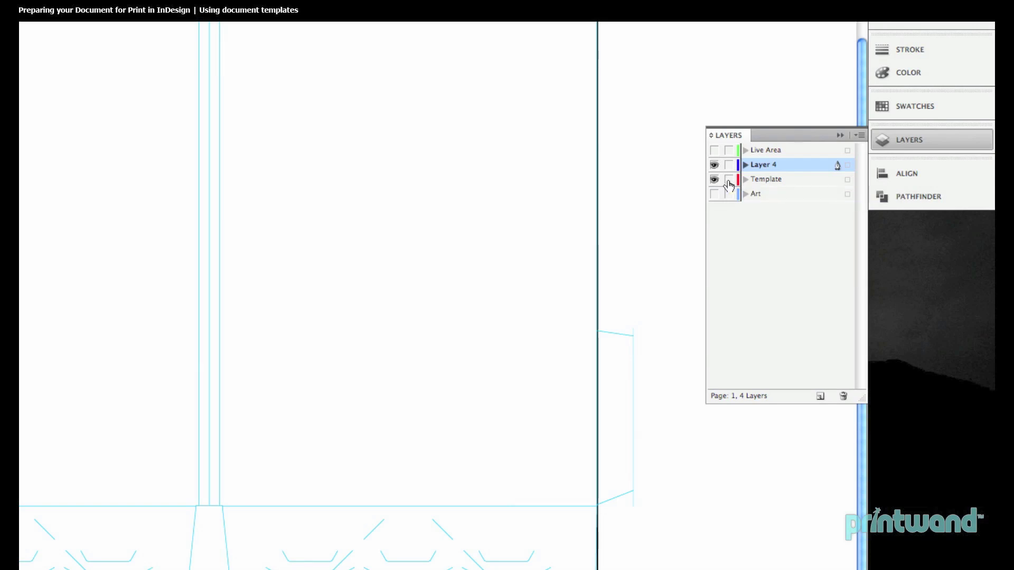
click(729, 181)
click(728, 234)
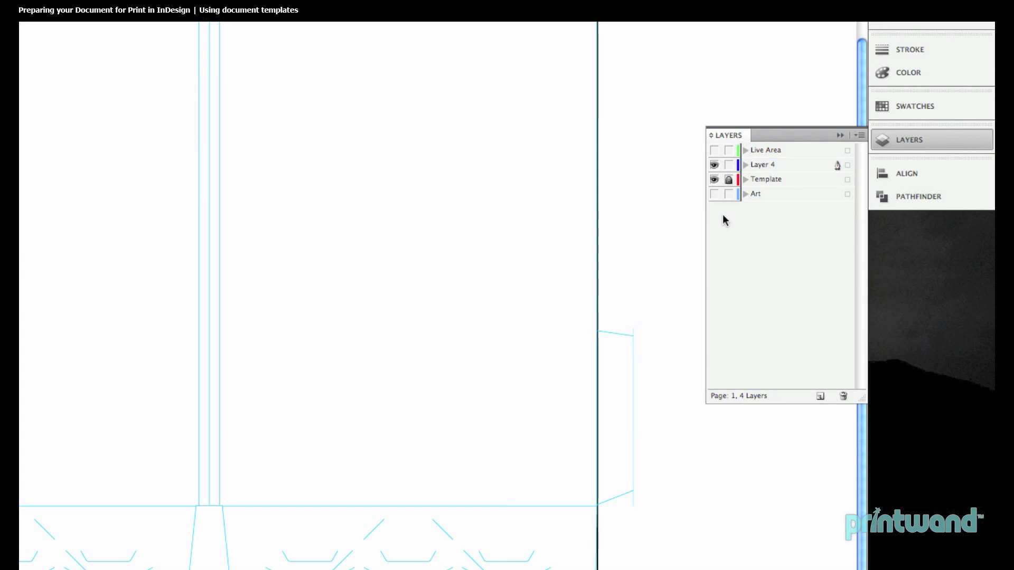
Step: Turn on the Art layer to reveal the Tactical artwork with its logo and chess photo
click(714, 195)
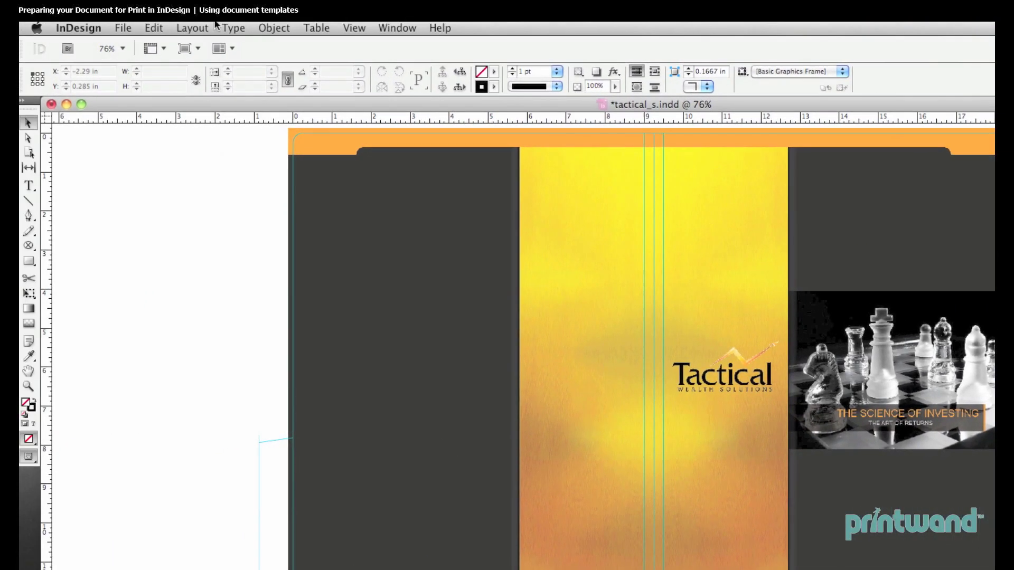
click(346, 26)
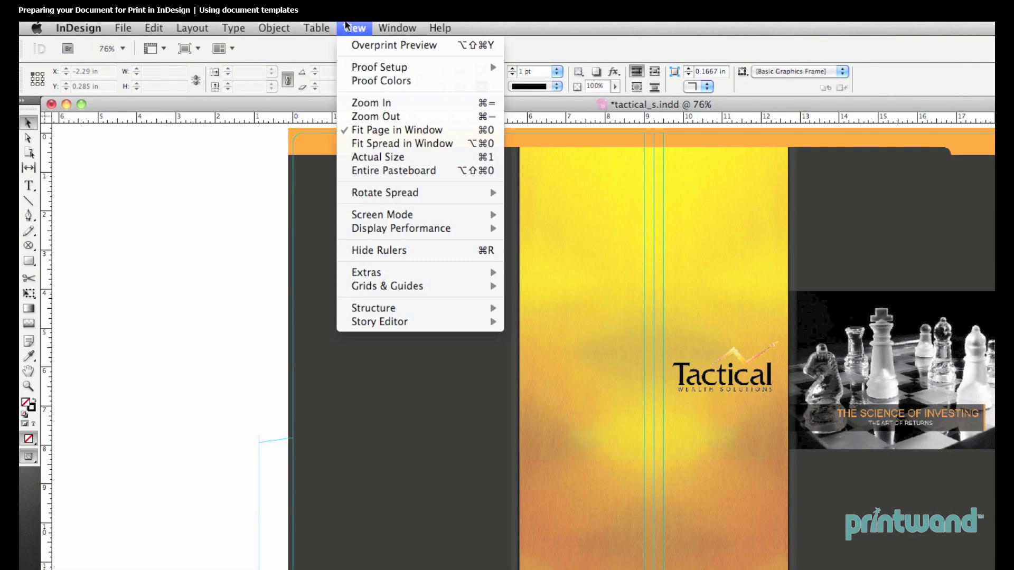
mouse_move(387, 287)
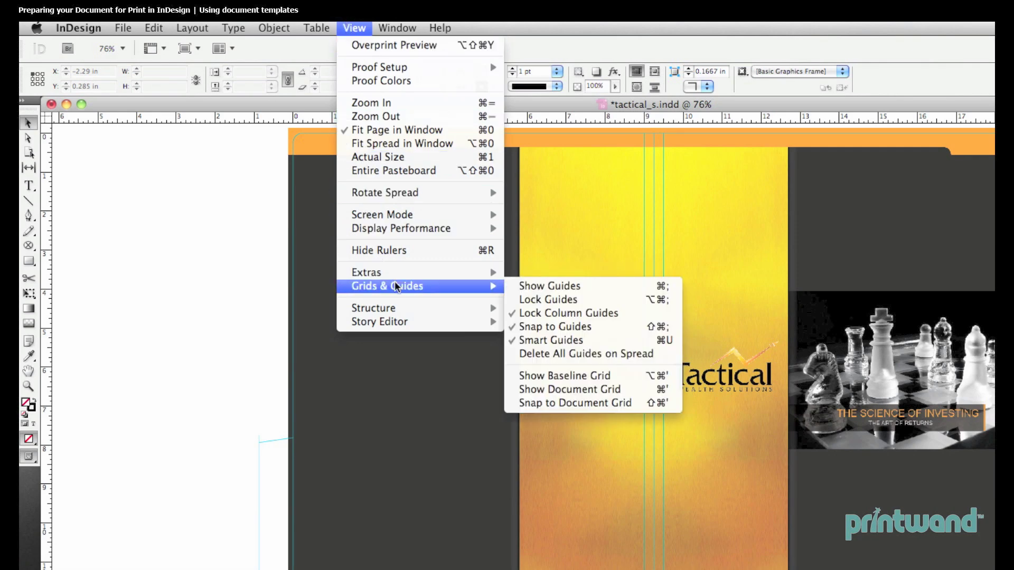
Step: Show guides over the Tactical artwork and select the bleed guide at the page's left edge
click(525, 288)
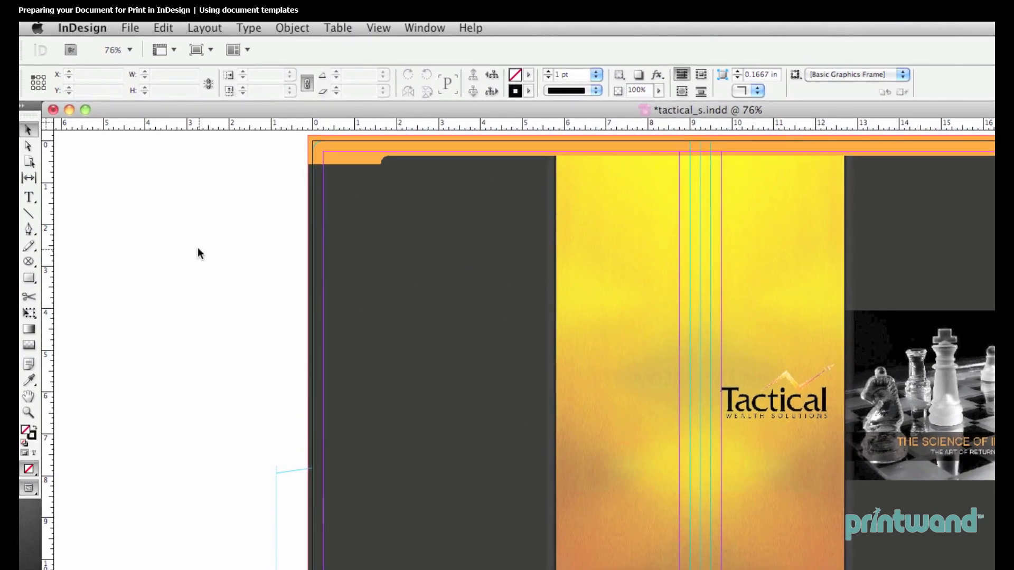
click(309, 206)
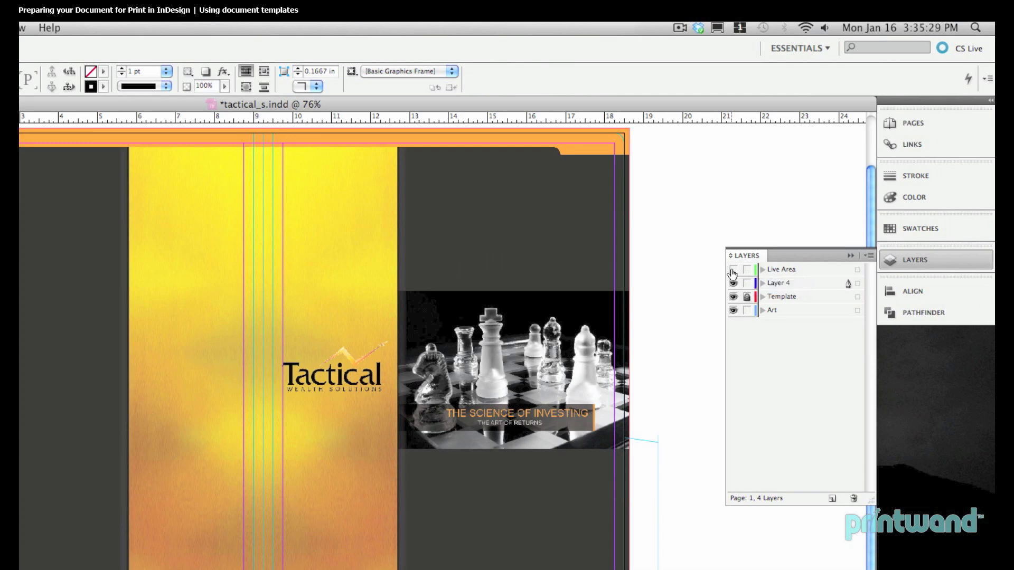
Step: Make the Live Area layer visible so LIVE AREA safe zones overlay each folder panel
click(732, 270)
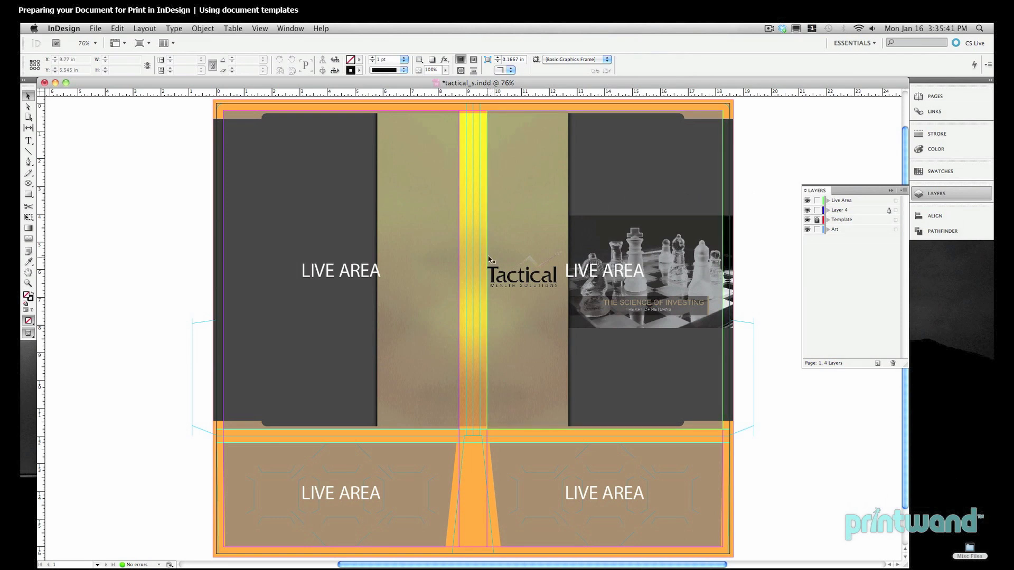
click(471, 328)
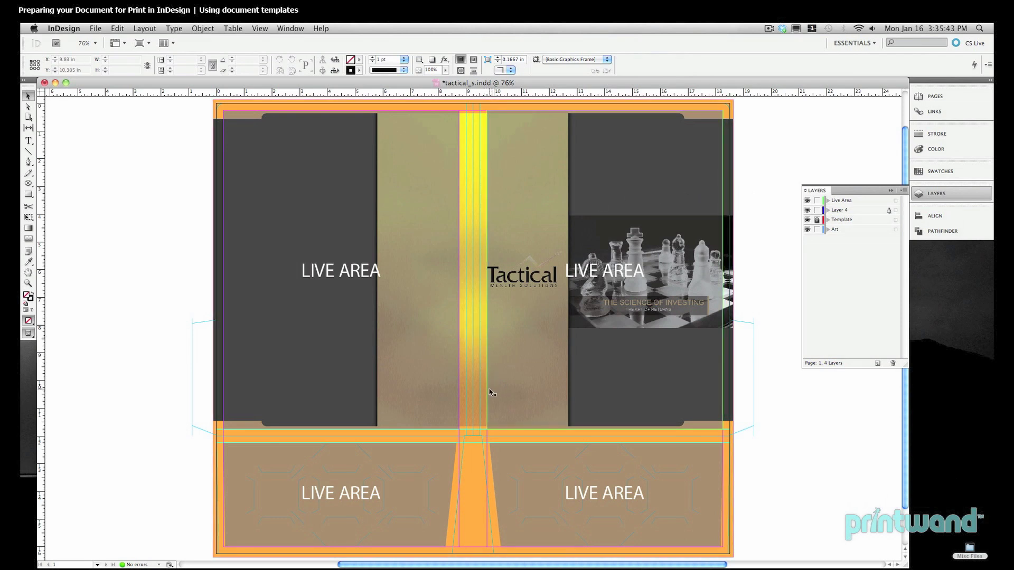